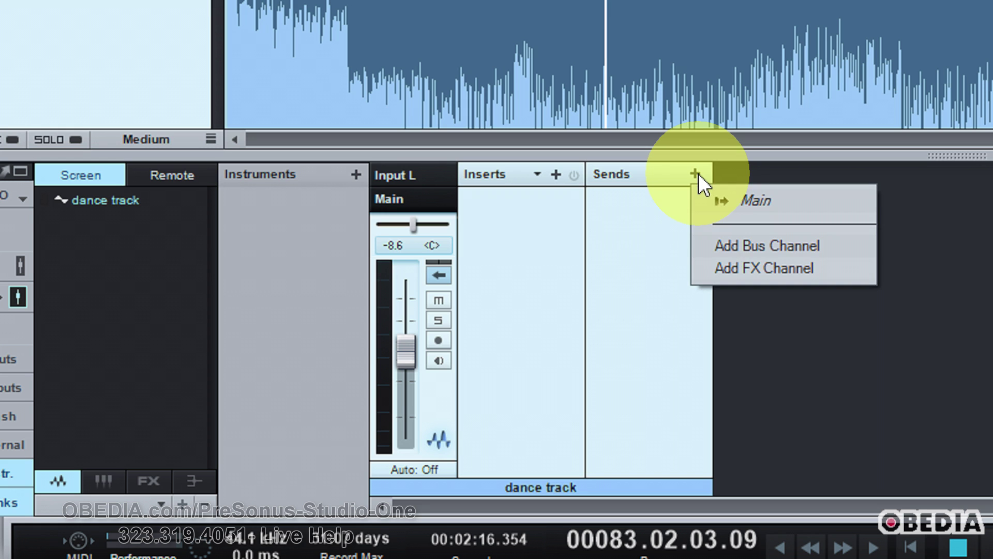
# - Add a bus channel as a send on the dance track and rename the bus FX
pyautogui.click(757, 248)
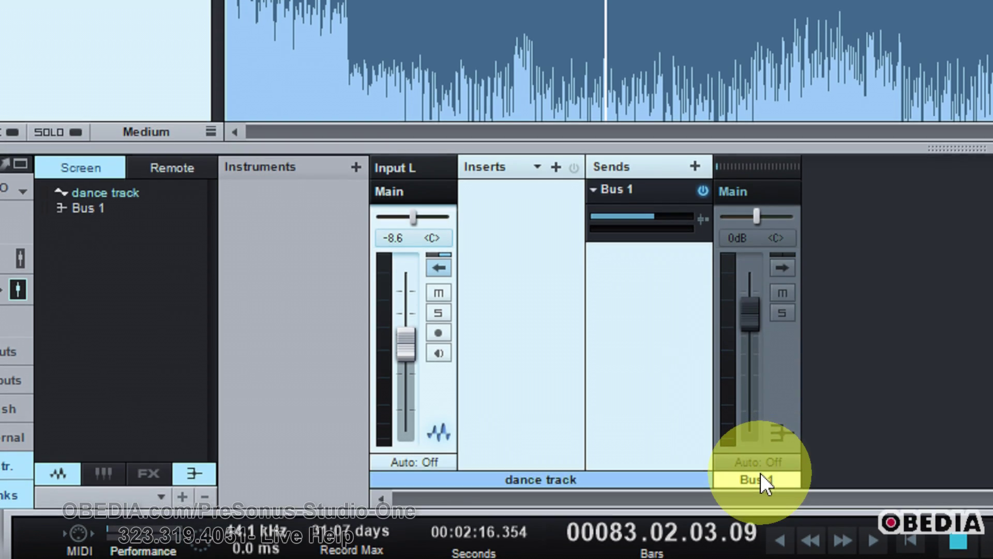
pyautogui.doubleClick(759, 472)
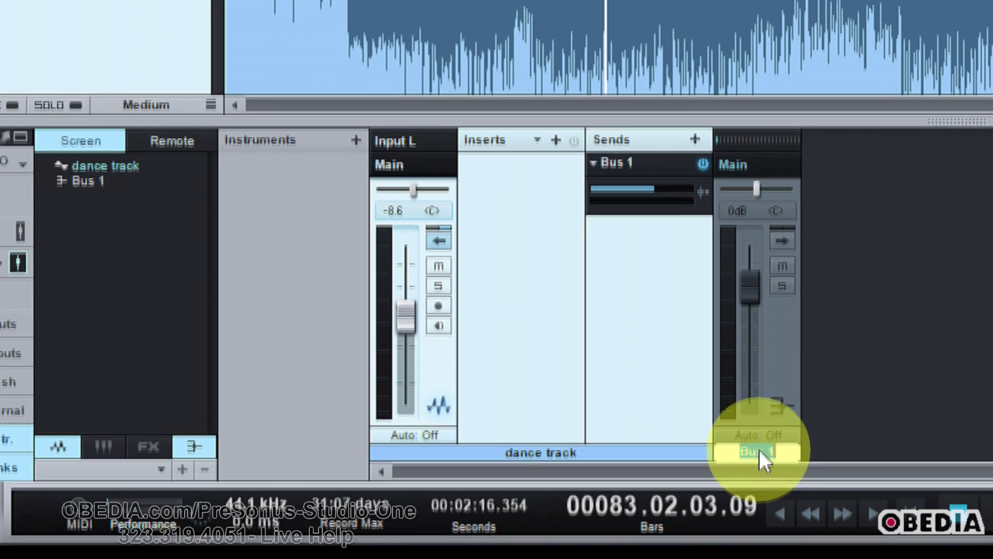
pyautogui.write('FX')
pyautogui.press('Return')
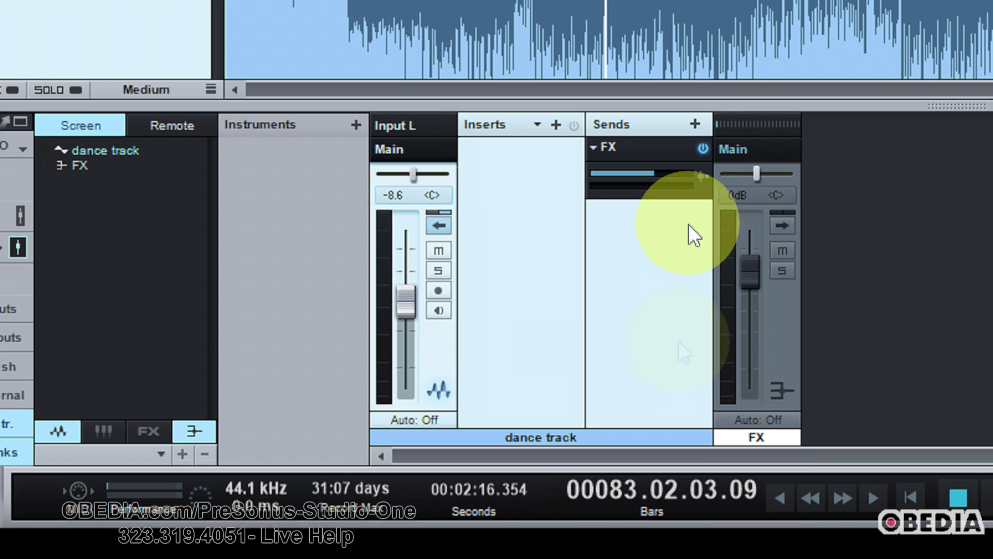
# - Raise the dance track's FX send level slightly, and switch the send to pre-fader and back to post-fader
pyautogui.moveTo(657, 176)
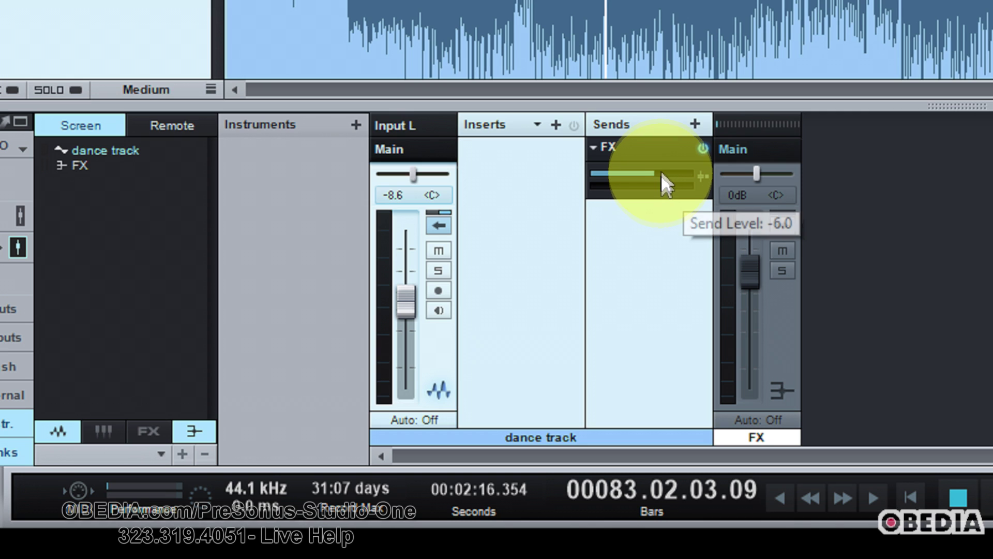
pyautogui.moveTo(661, 171); pyautogui.dragTo(668, 169)
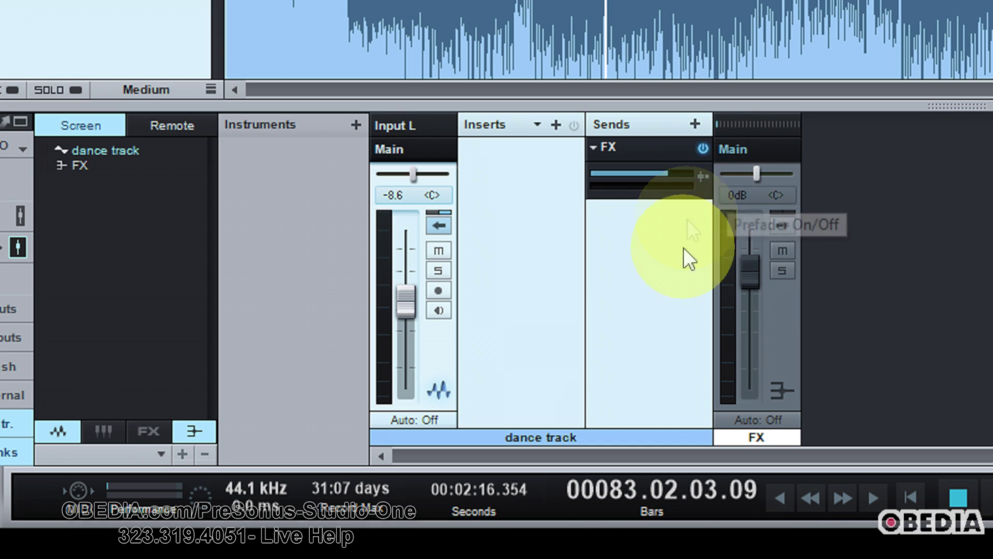
pyautogui.click(702, 176)
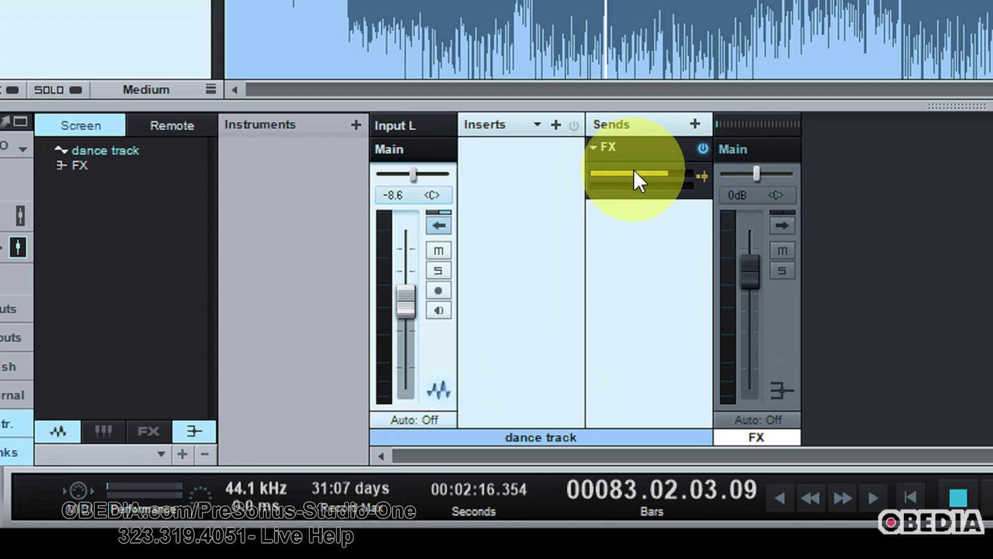
pyautogui.click(704, 176)
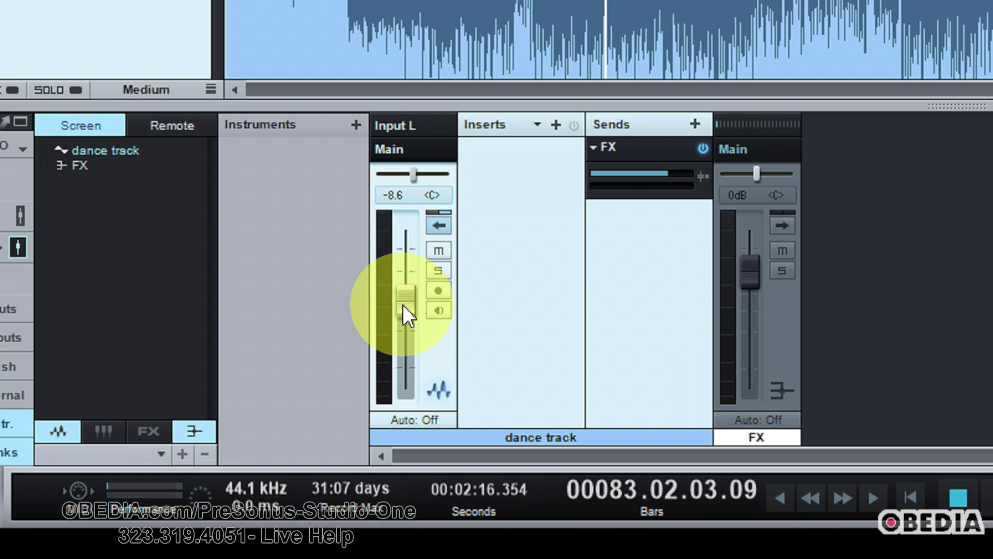
# - Play the song, raise the dance track's volume to -5.8 dB and readjust its FX send level slightly
pyautogui.press('space')
pyautogui.moveTo(407, 300)
pyautogui.mouseDown()
pyautogui.moveTo(386, 403)
pyautogui.moveTo(403, 305)
pyautogui.moveTo(399, 388)
pyautogui.moveTo(419, 301)
pyautogui.mouseUp()
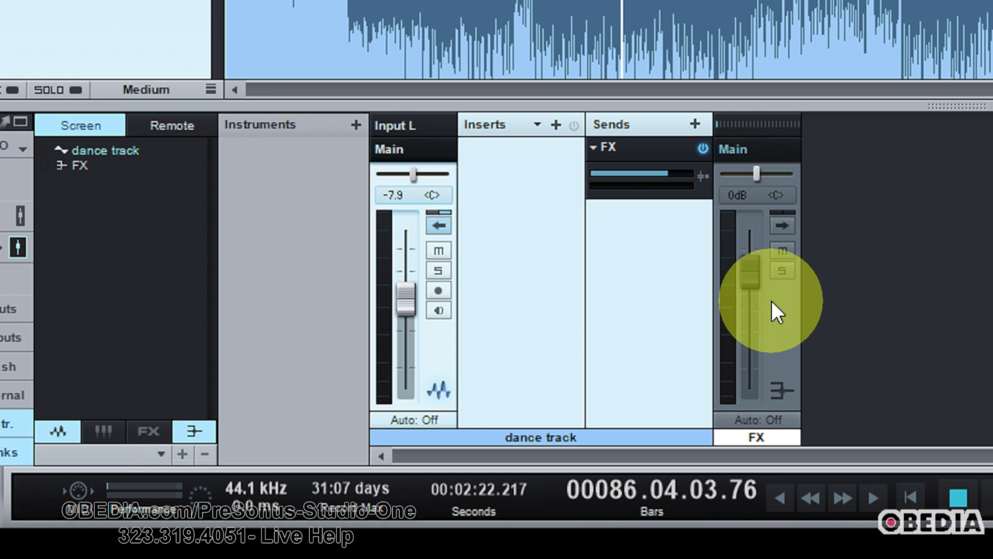
pyautogui.moveTo(402, 301); pyautogui.dragTo(405, 294)
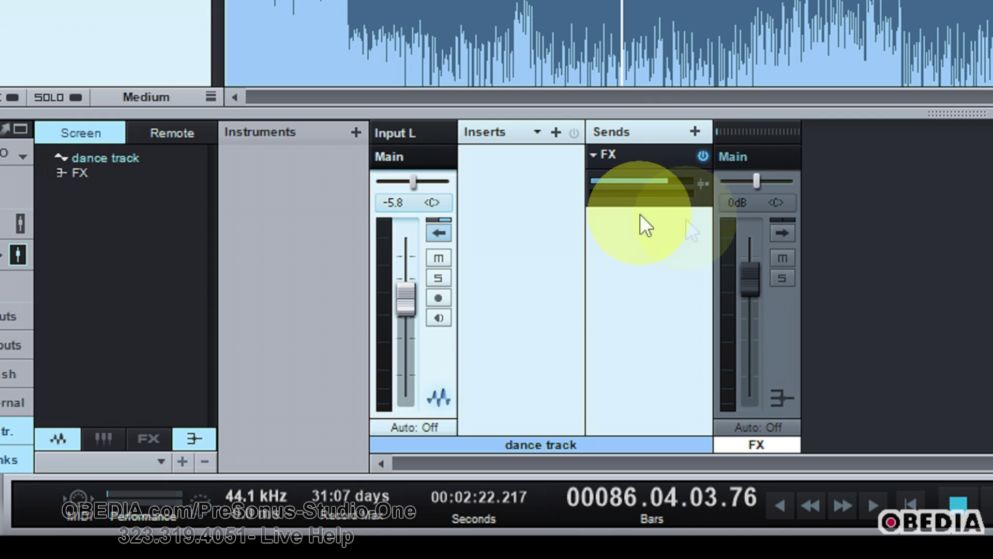
pyautogui.moveTo(656, 179)
pyautogui.mouseDown()
pyautogui.moveTo(643, 180)
pyautogui.moveTo(667, 181)
pyautogui.mouseUp()
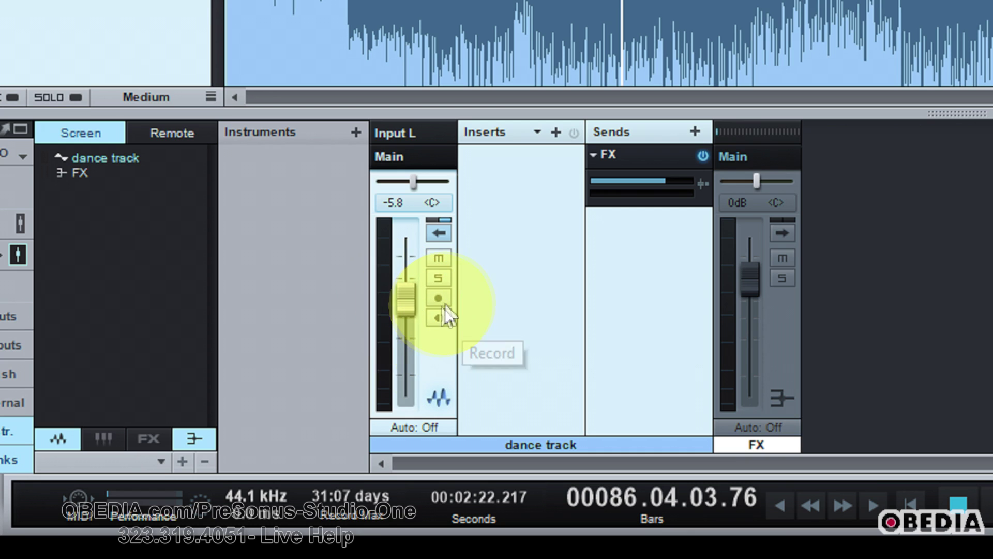
# - Switch the FX send to pre-fader and test the faders, with the dance track fully down and the FX bus at -3.7 dB
pyautogui.click(701, 181)
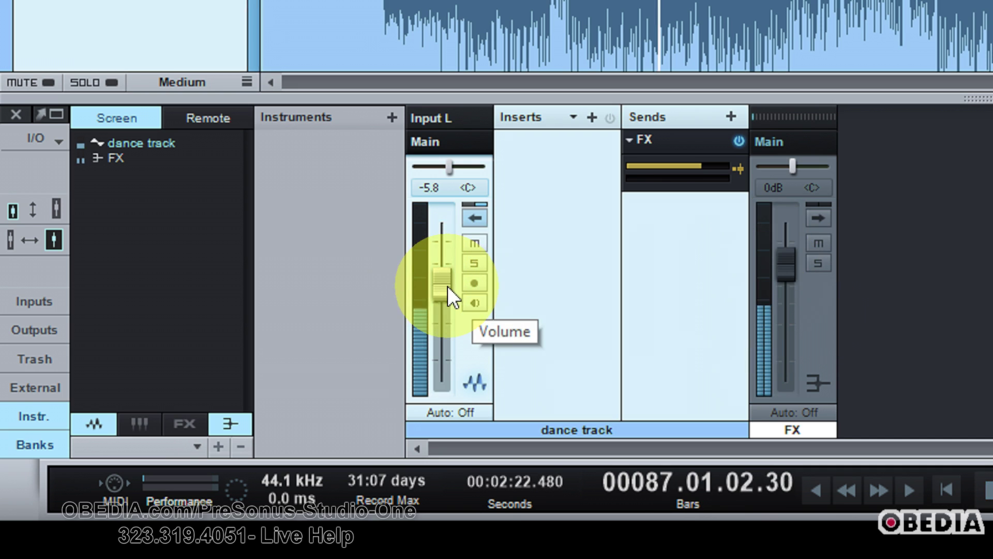
pyautogui.moveTo(444, 286); pyautogui.dragTo(444, 411)
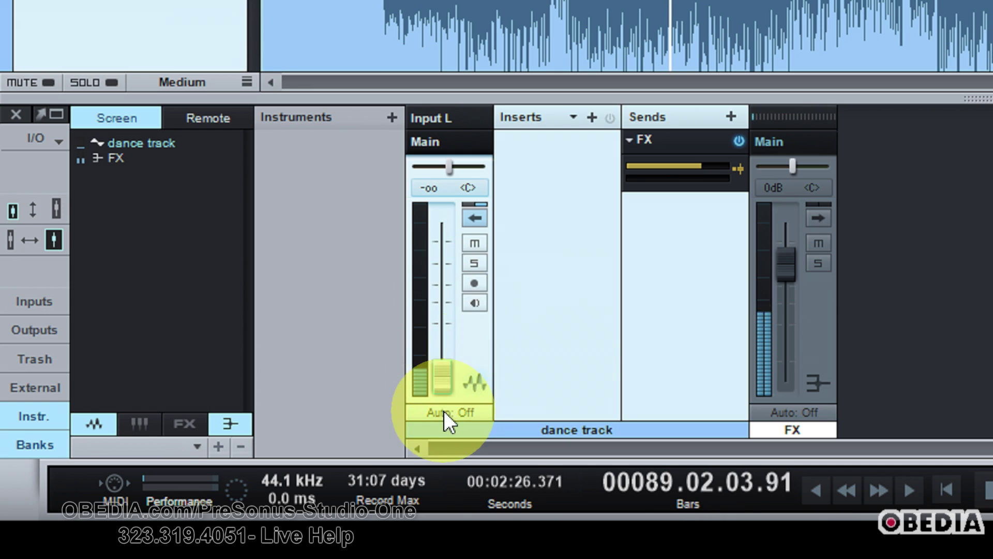
pyautogui.moveTo(784, 265); pyautogui.dragTo(716, 299)
pyautogui.moveTo(443, 373); pyautogui.dragTo(458, 284)
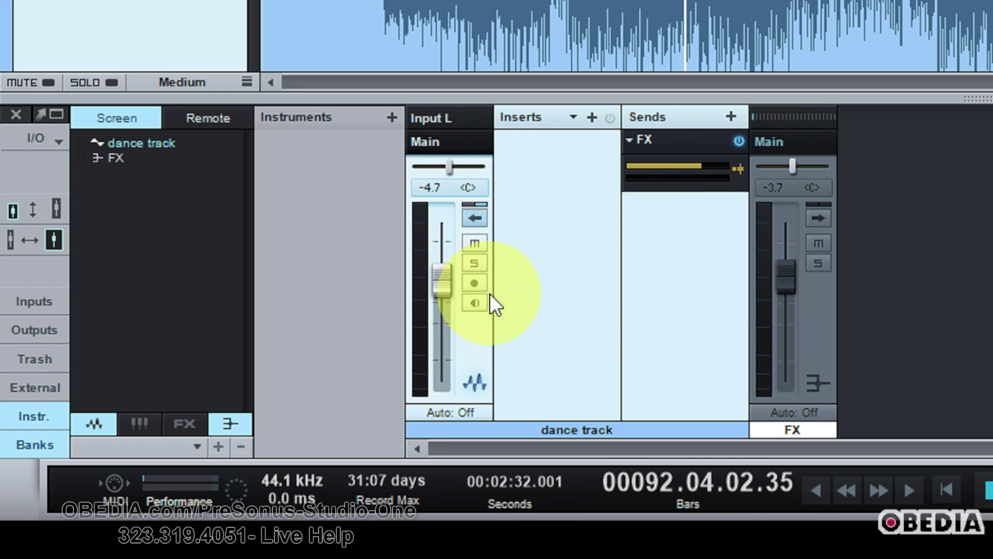
pyautogui.moveTo(443, 280); pyautogui.dragTo(442, 382)
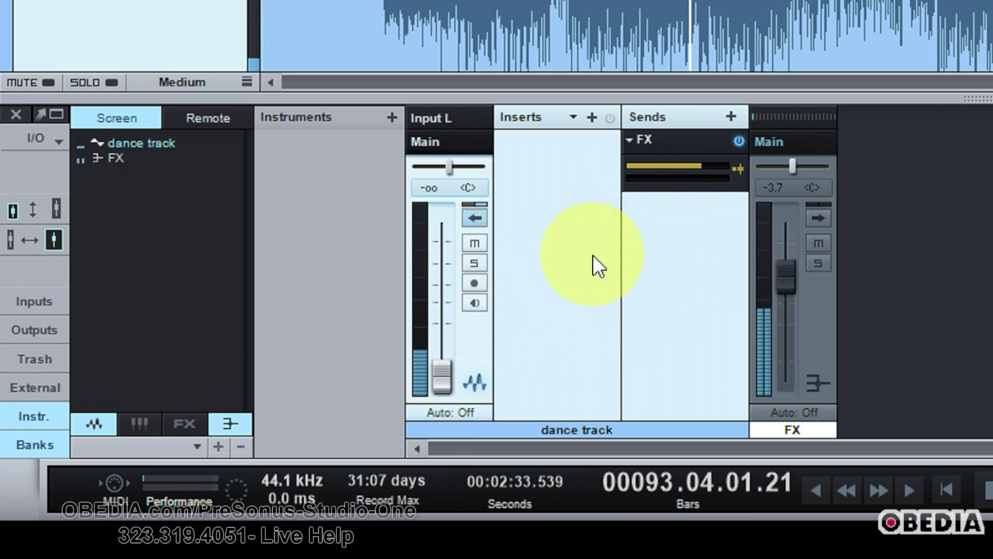
# - Trim the dance track's FX send level slightly and raise the track's volume to -0.2 dB
pyautogui.moveTo(707, 168)
pyautogui.mouseDown()
pyautogui.moveTo(661, 167)
pyautogui.moveTo(705, 166)
pyautogui.mouseUp()
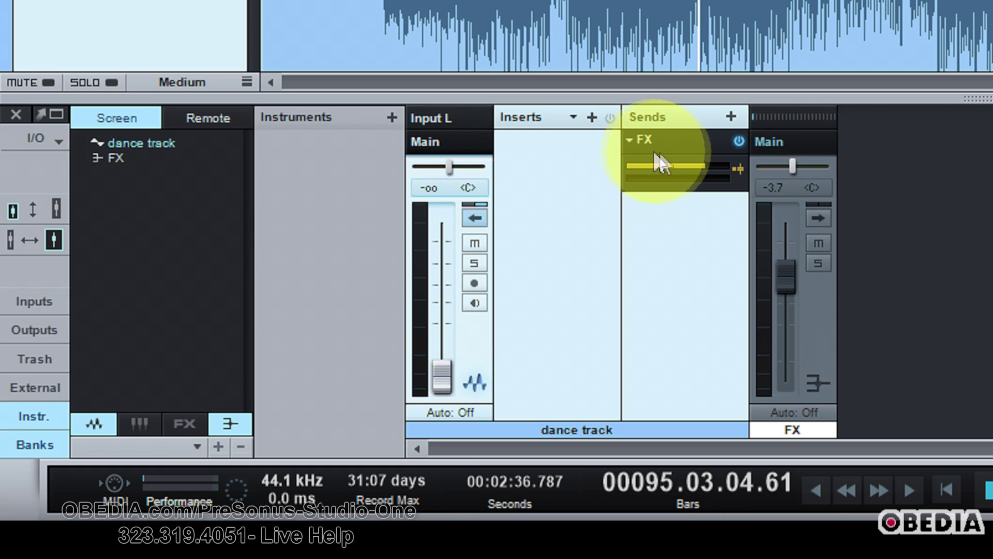
pyautogui.click(691, 167)
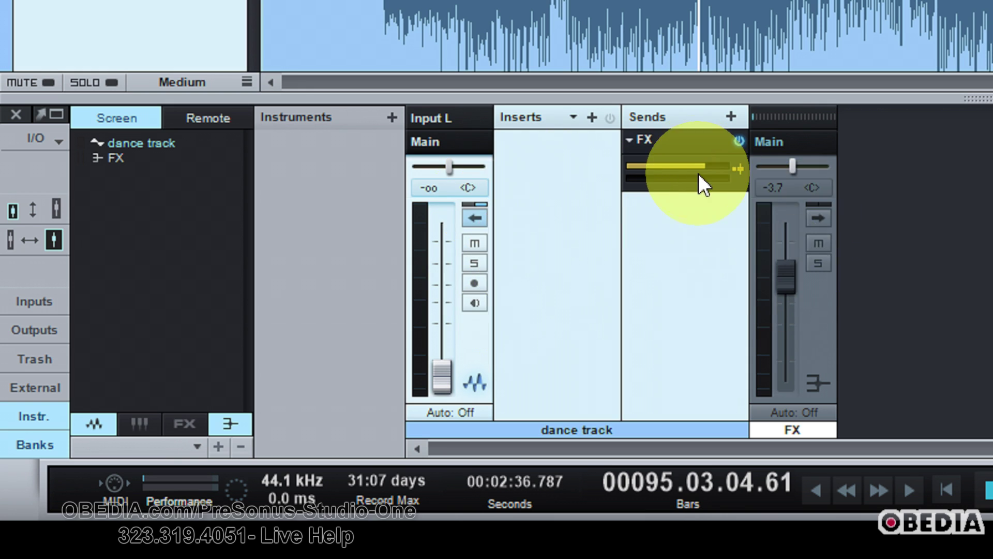
pyautogui.moveTo(696, 169)
pyautogui.mouseDown()
pyautogui.moveTo(648, 166)
pyautogui.moveTo(698, 169)
pyautogui.mouseUp()
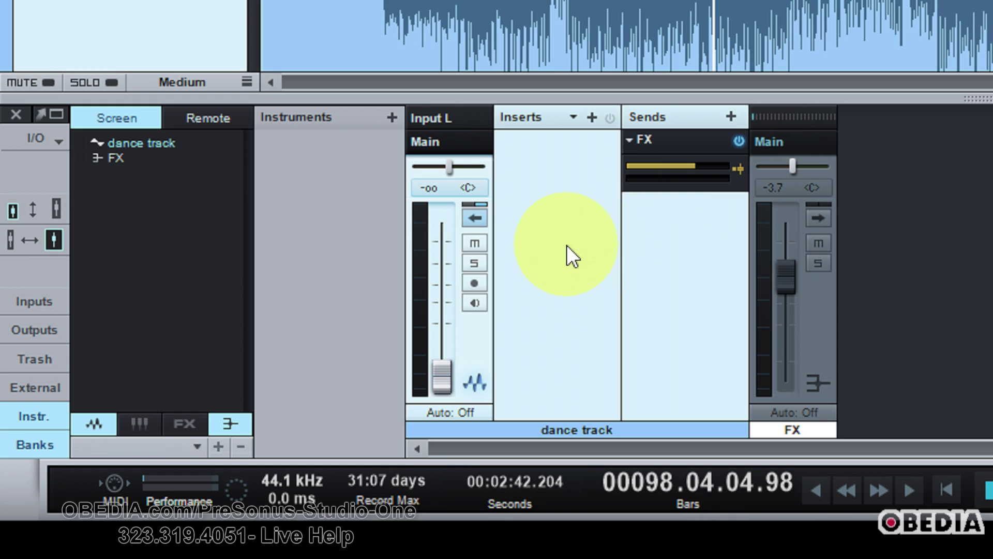
pyautogui.moveTo(443, 369); pyautogui.dragTo(440, 259)
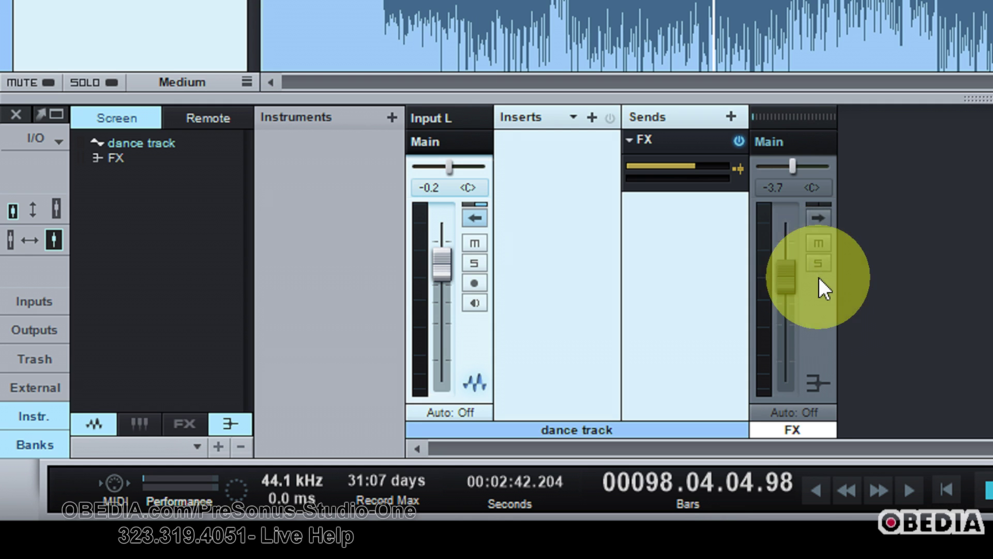
# - Expand the FX bus channel, insert a Compressor on it and move the plug-in window clear of the mixer
pyautogui.click(820, 220)
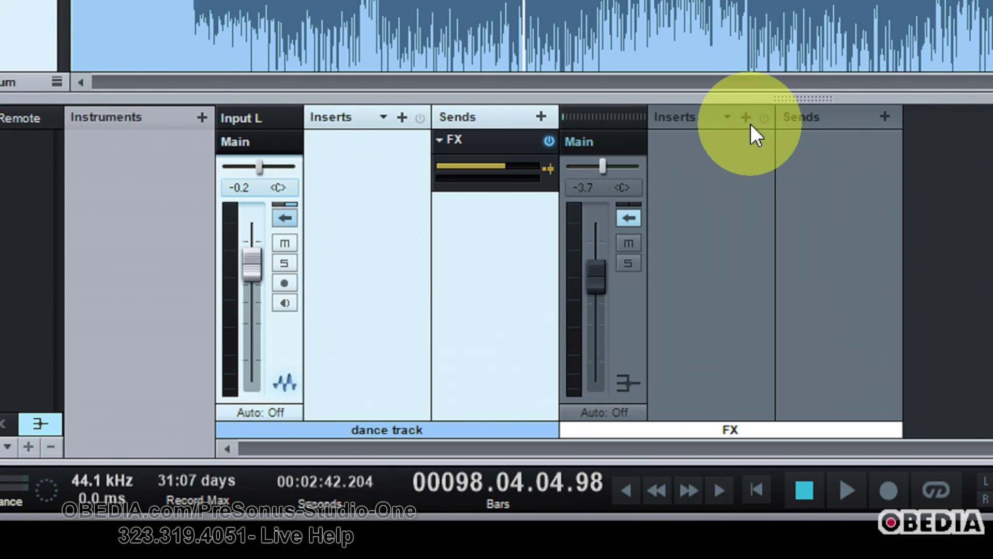
pyautogui.click(745, 120)
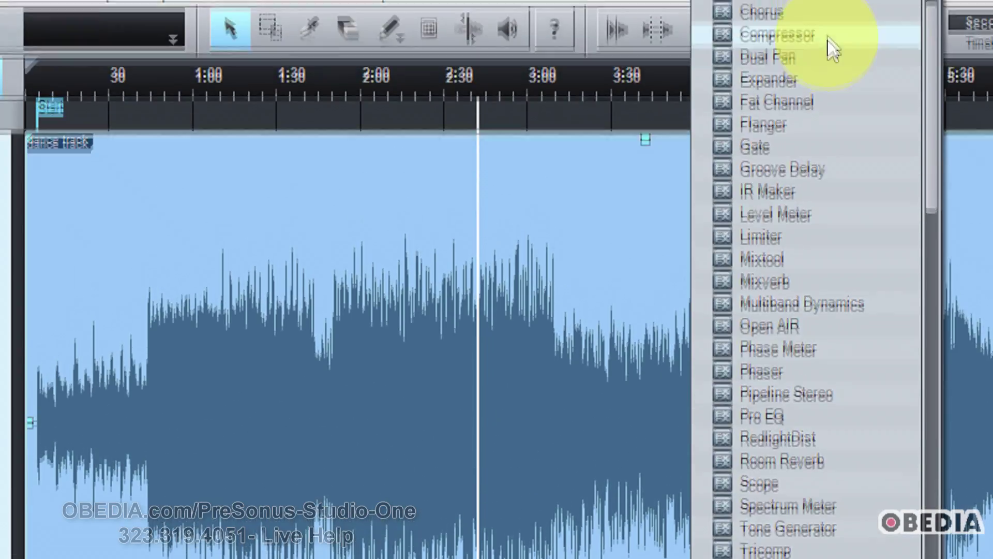
pyautogui.click(829, 38)
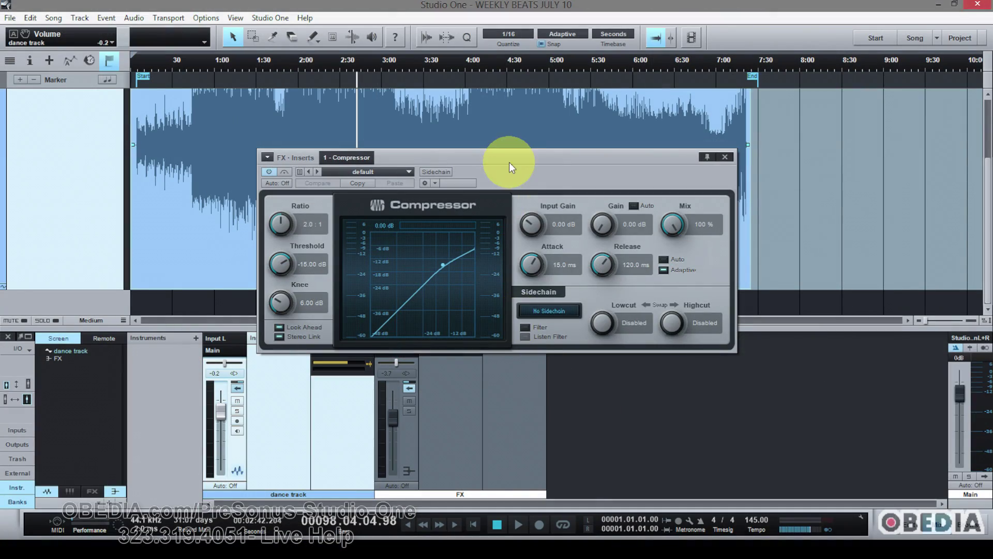
pyautogui.moveTo(509, 165); pyautogui.dragTo(462, 109)
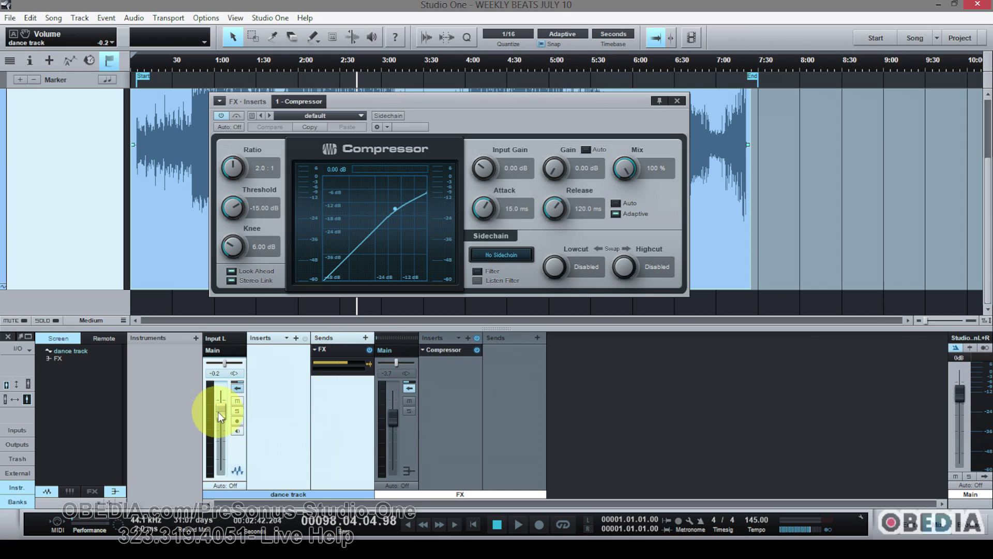
# - Fade the dance track fully down and audition Compressor presets during playback, loading Electric Piano and ending with Electric Piano 2
pyautogui.moveTo(218, 412); pyautogui.dragTo(214, 474)
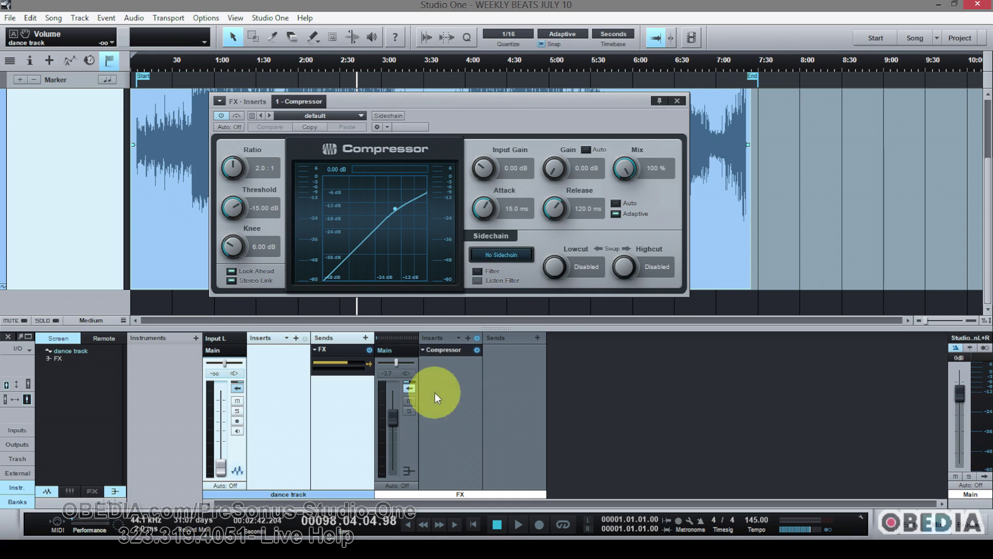
pyautogui.press('space')
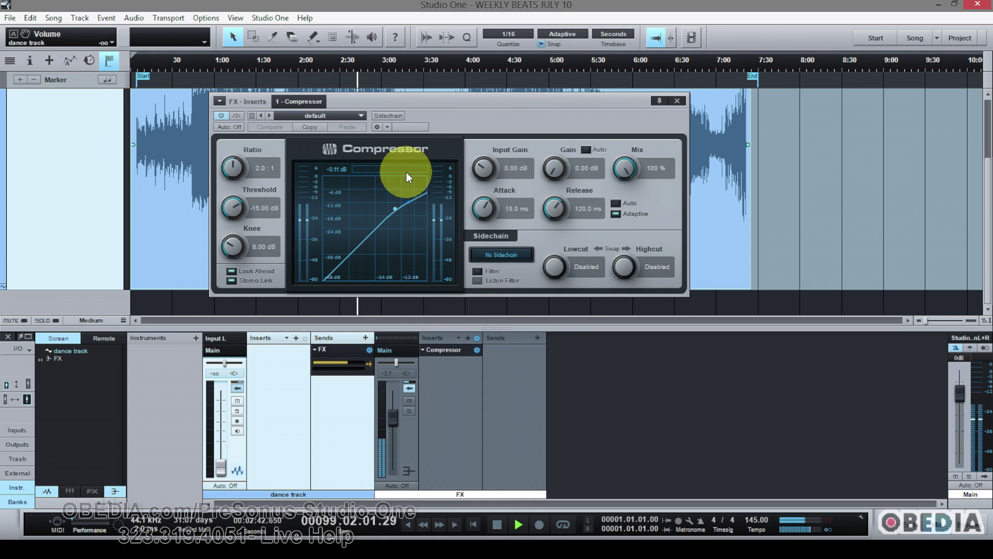
pyautogui.click(357, 117)
pyautogui.click(321, 162)
pyautogui.click(336, 195)
pyautogui.click(339, 206)
pyautogui.click(339, 119)
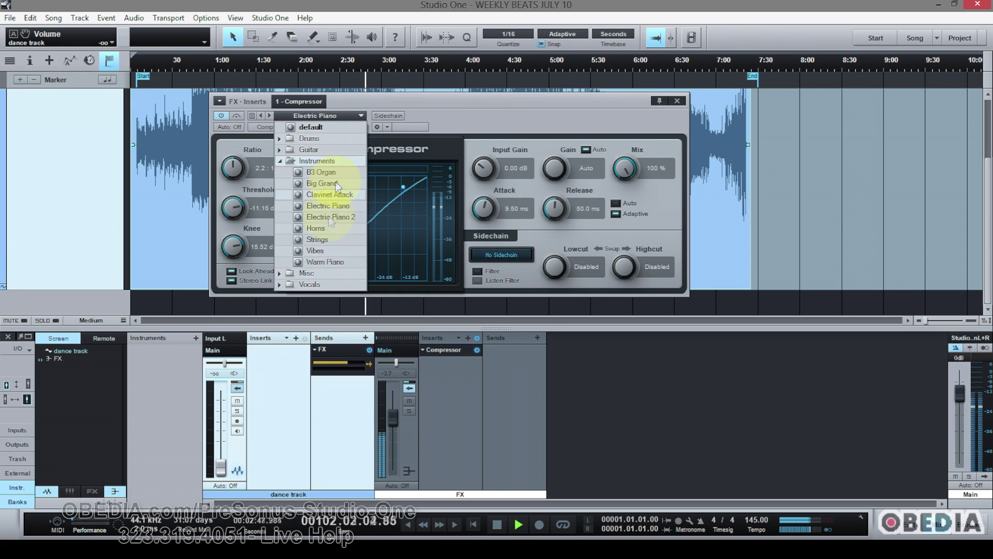
pyautogui.click(329, 216)
# - Rebalance the mix with the FX send at +3.0 dB, dance track at -7.2 dB and FX bus fully down, and stop playback
pyautogui.moveTo(393, 416); pyautogui.dragTo(392, 450)
pyautogui.click(353, 363)
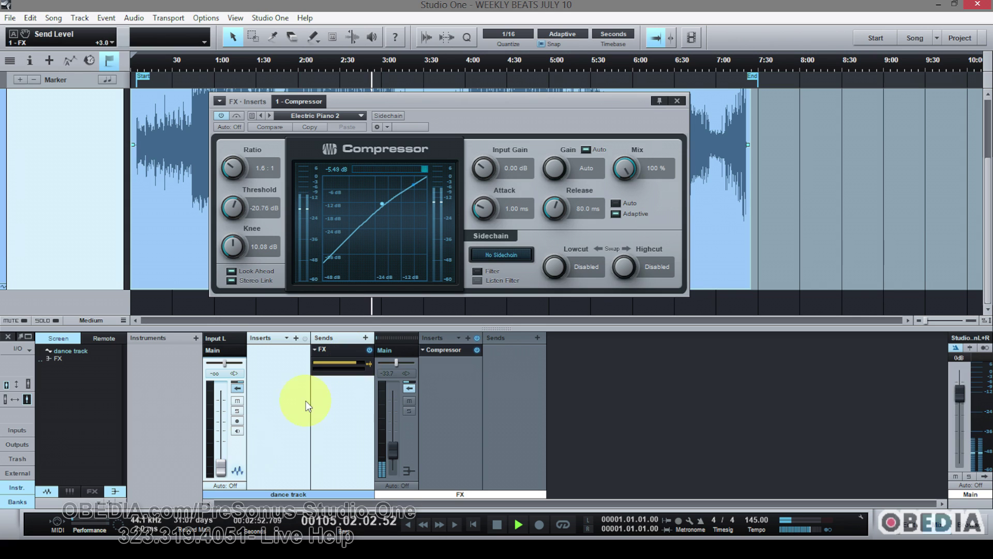
pyautogui.moveTo(226, 459); pyautogui.dragTo(229, 425)
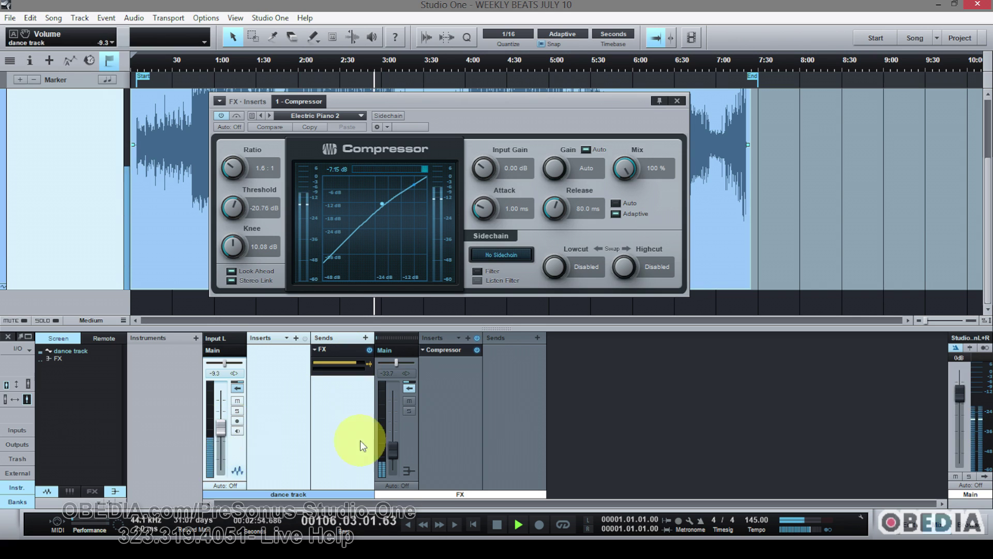
pyautogui.moveTo(393, 447); pyautogui.dragTo(395, 435)
pyautogui.moveTo(215, 425); pyautogui.dragTo(226, 419)
pyautogui.moveTo(390, 439); pyautogui.dragTo(401, 471)
pyautogui.press('space')
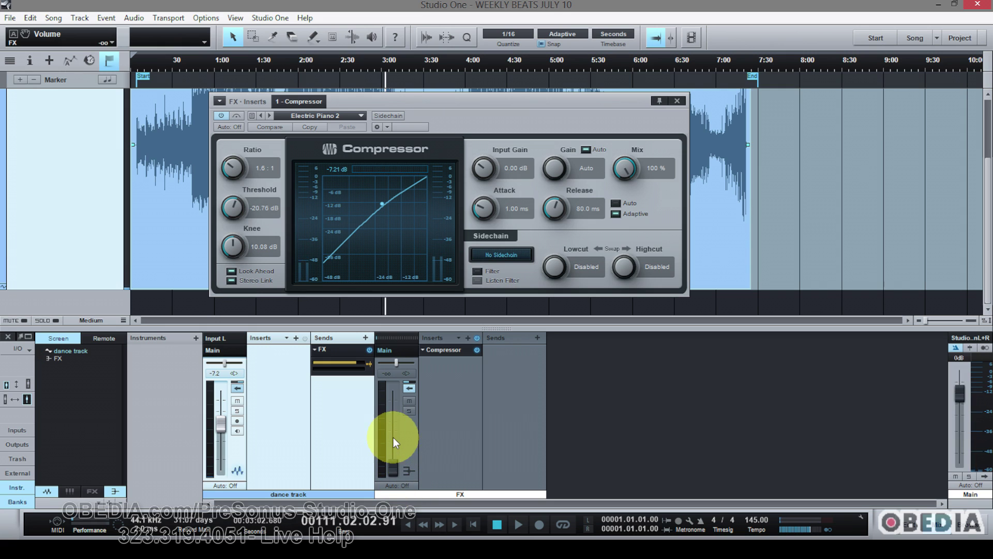
# - Set the FX bus volume to -1.9 dB and move the Compressor window slightly lower
pyautogui.moveTo(389, 460); pyautogui.dragTo(395, 419)
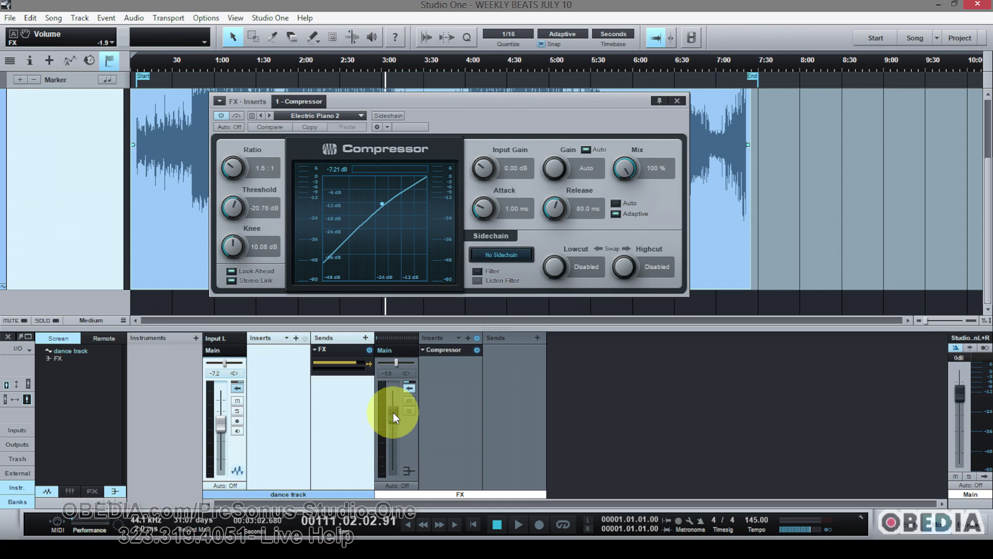
pyautogui.moveTo(458, 104); pyautogui.dragTo(449, 122)
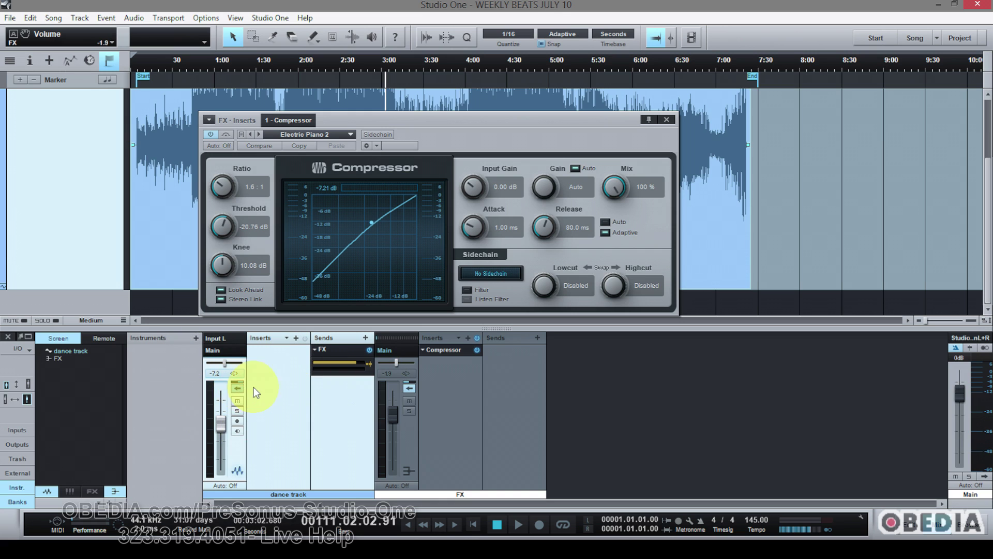
# - View the insert chain presets for the dance track, and compare the dance track and FX bus channels by selecting each
pyautogui.click(287, 338)
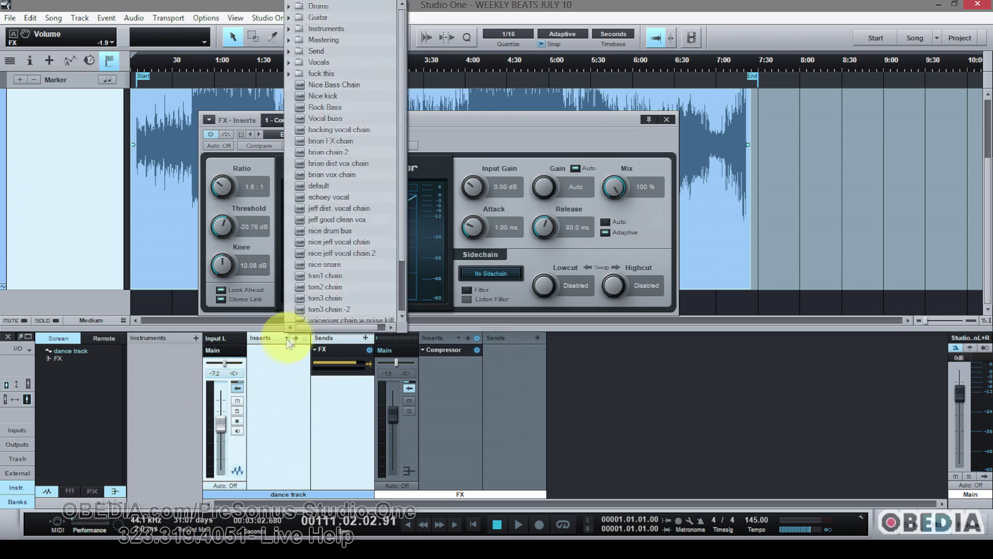
pyautogui.click(263, 414)
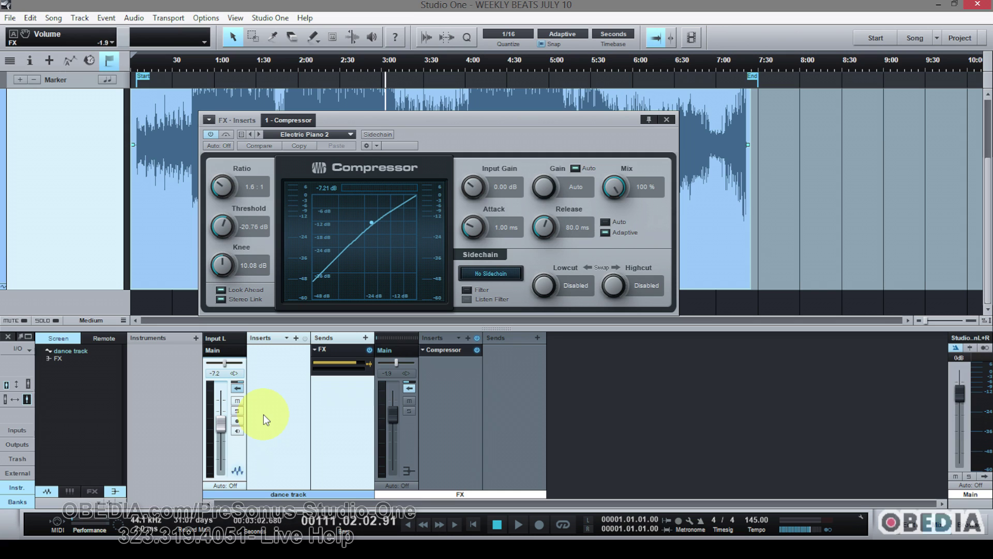
pyautogui.click(443, 403)
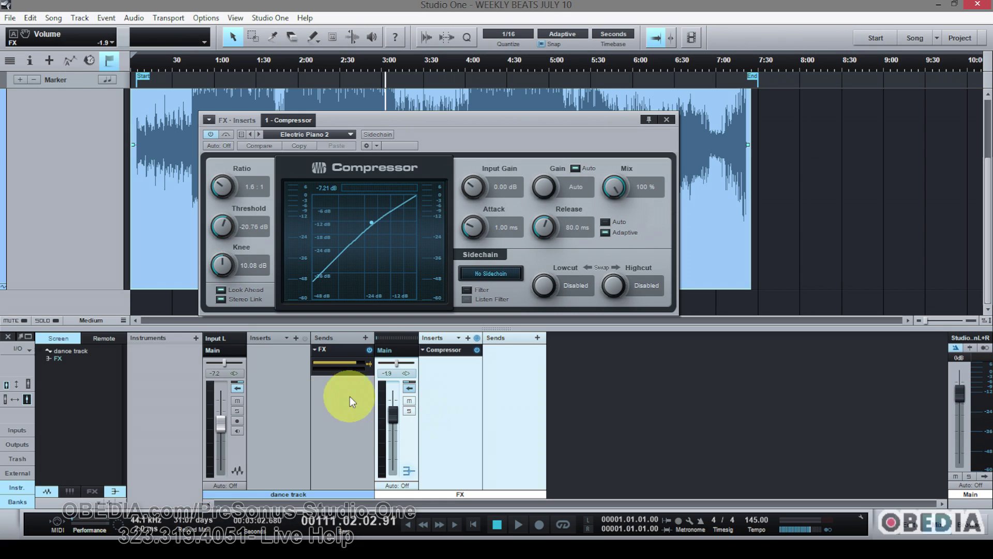
pyautogui.click(288, 414)
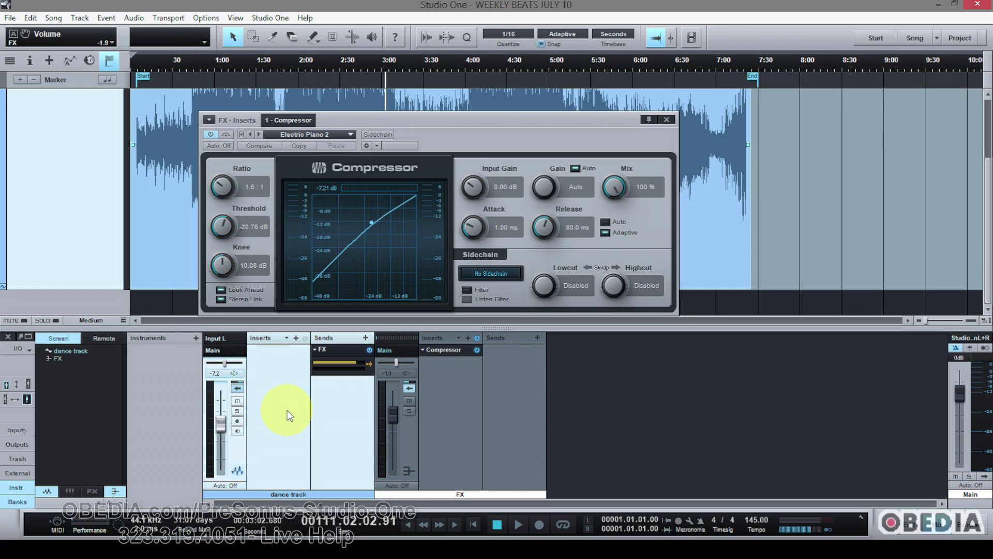
pyautogui.click(478, 416)
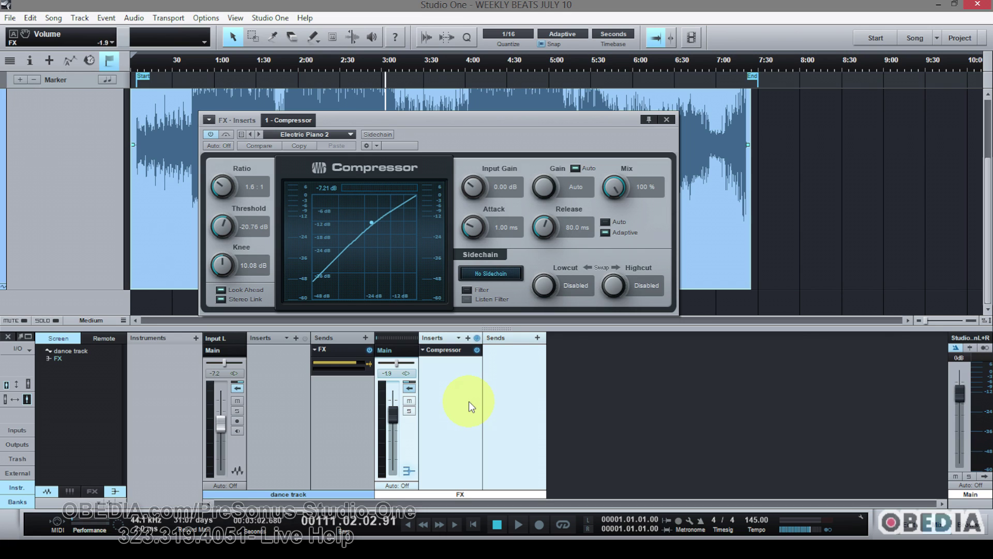
# - Lower the FX bus volume to -7.2 dB and select the dance track channel
pyautogui.moveTo(394, 414)
pyautogui.mouseDown()
pyautogui.moveTo(398, 438)
pyautogui.moveTo(398, 424)
pyautogui.mouseUp()
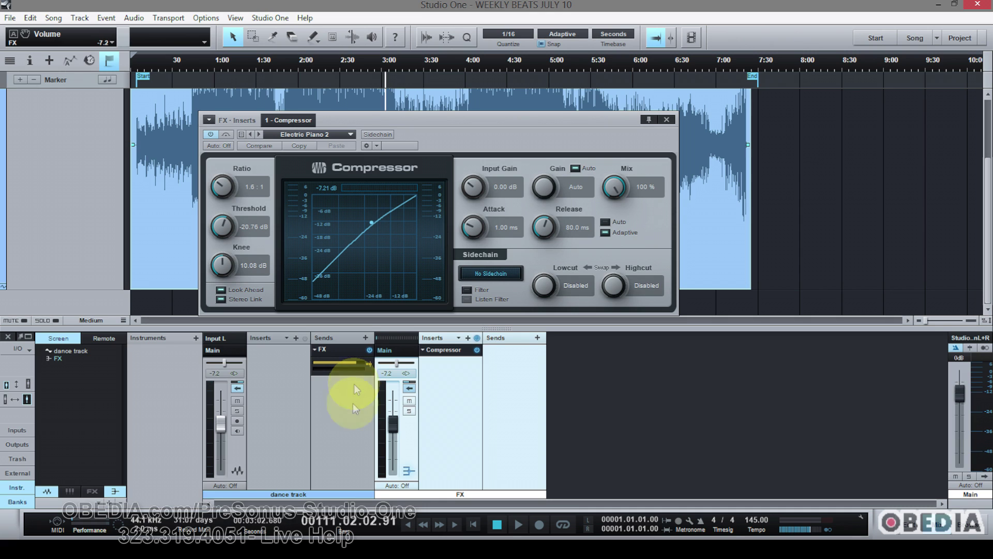
pyautogui.click(353, 403)
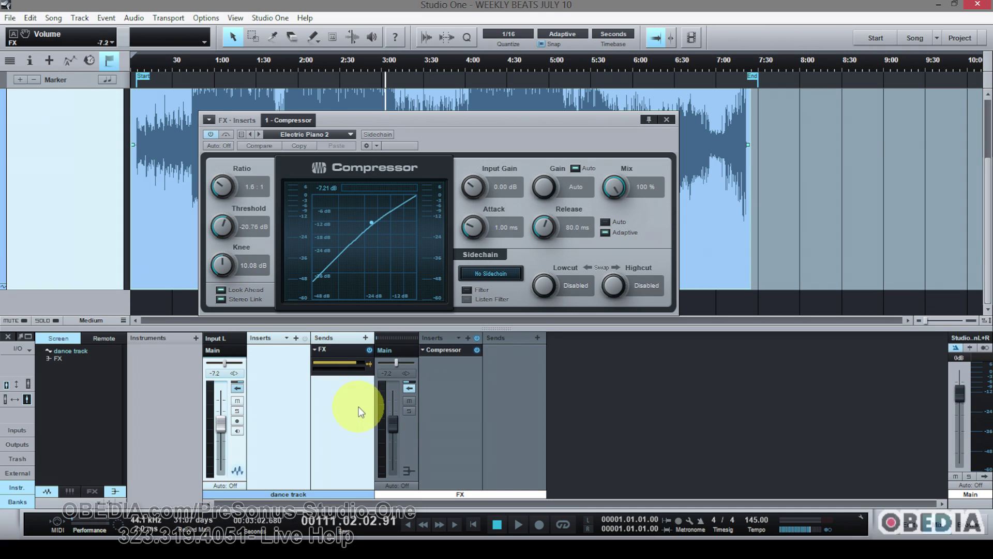
# - Remove the FX bus channel from the mixer and delete its leftover send from the dance track
pyautogui.rightClick(434, 375)
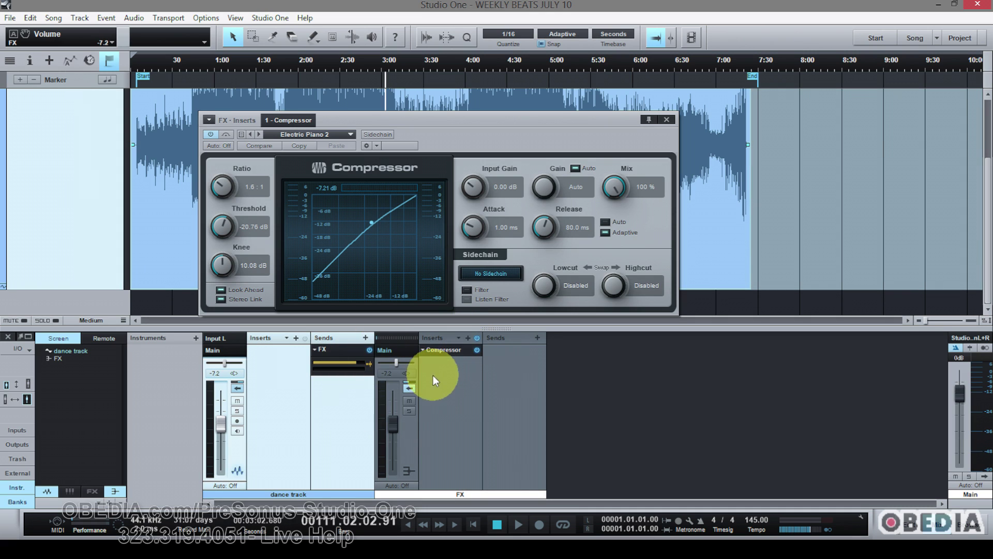
pyautogui.click(463, 442)
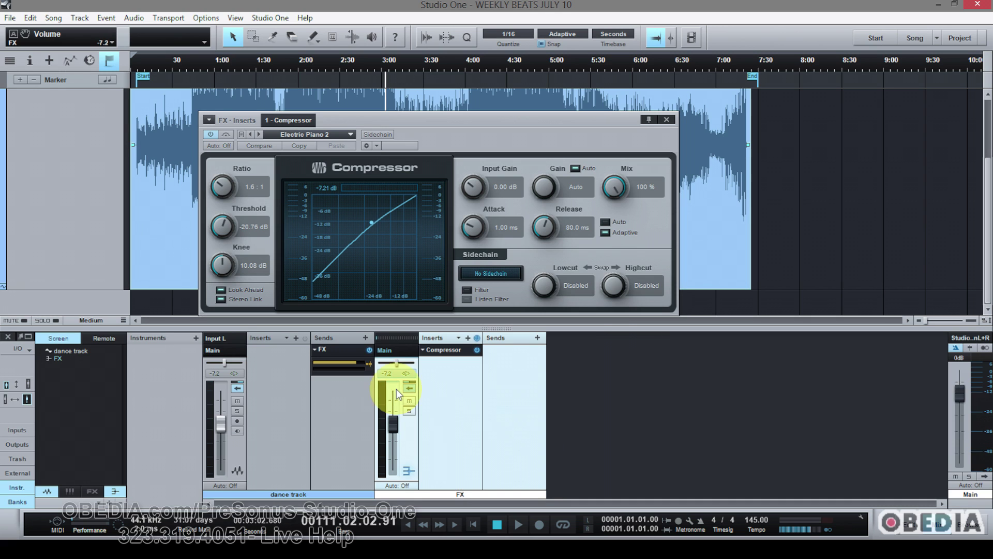
pyautogui.click(538, 323)
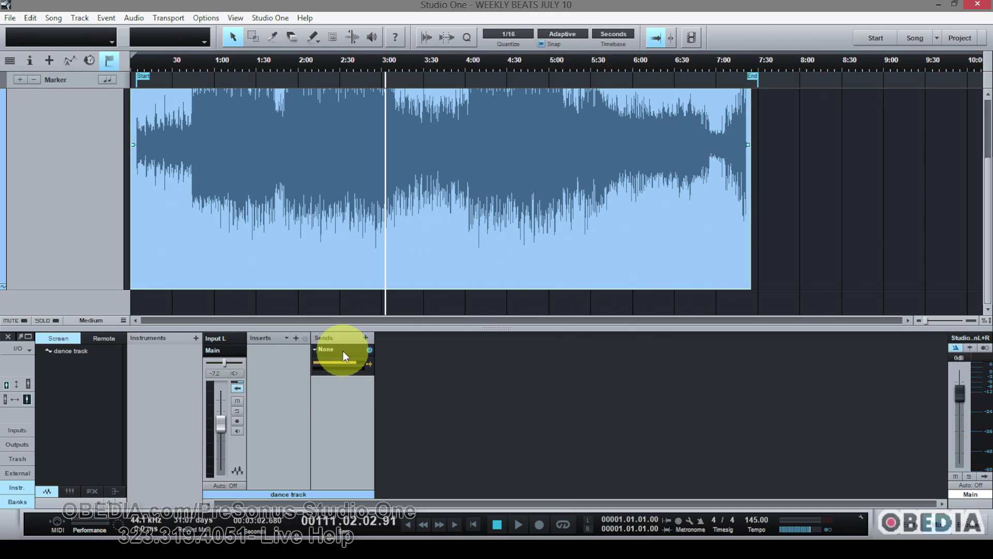
pyautogui.rightClick(343, 351)
pyautogui.click(357, 385)
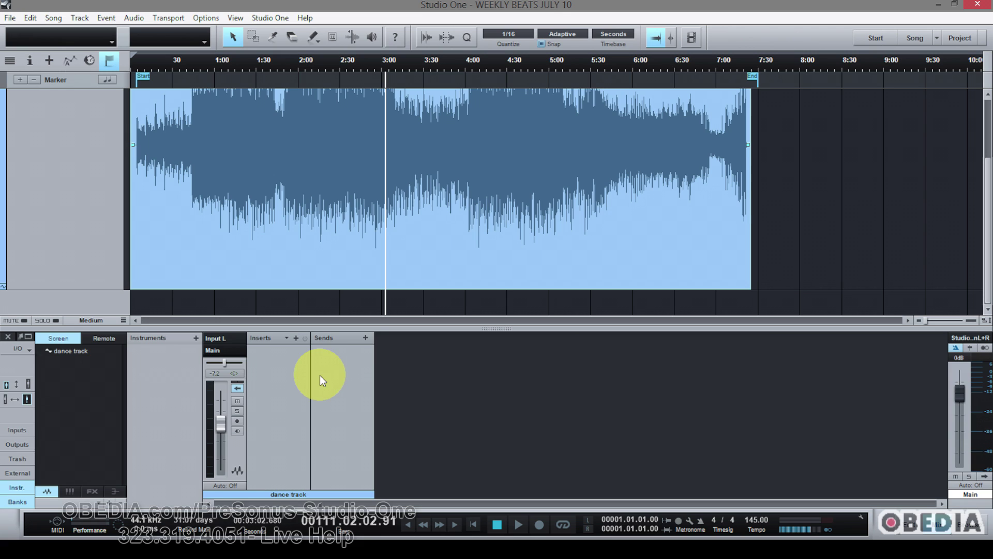
# - Add a new bus channel as a send on the dance track and switch that send to pre-fader
pyautogui.click(366, 339)
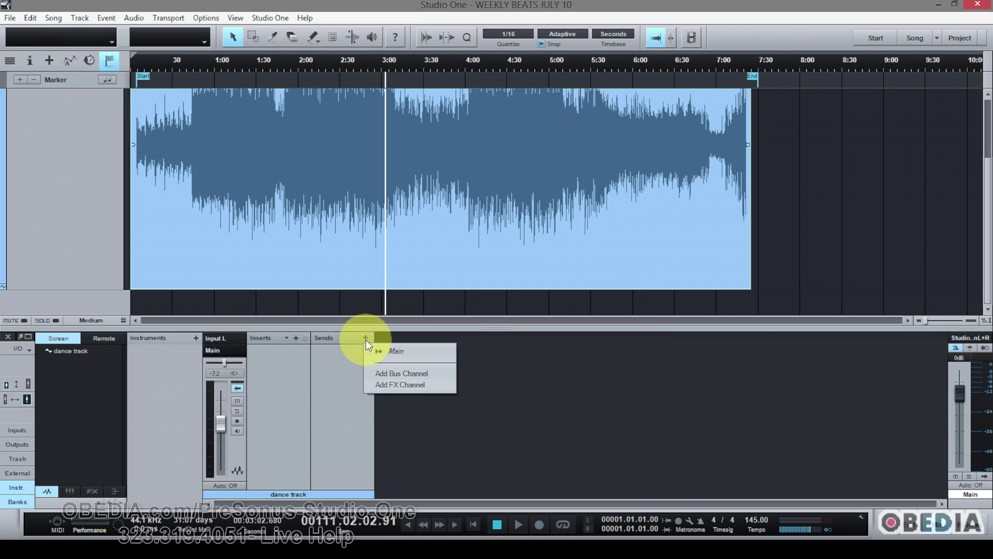
pyautogui.click(385, 373)
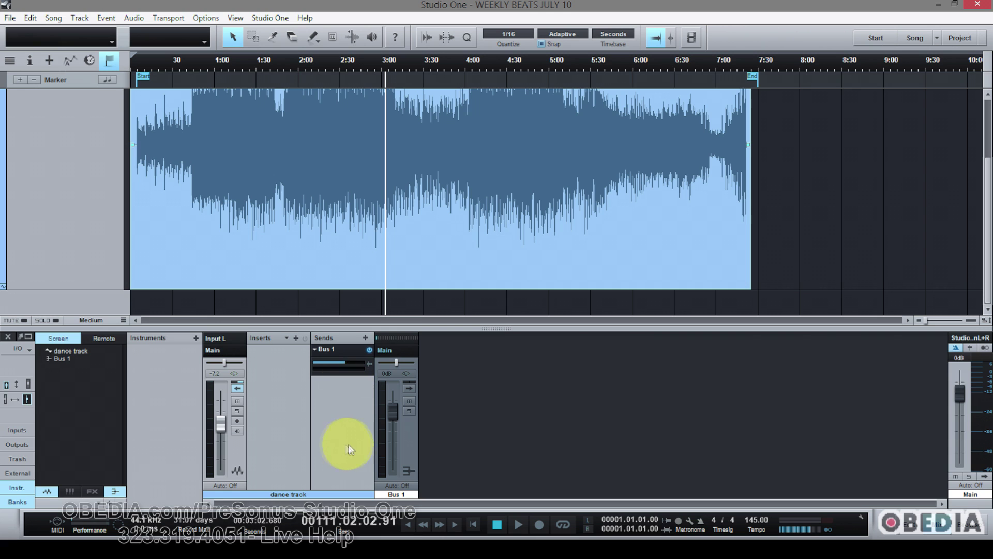
pyautogui.moveTo(340, 361); pyautogui.dragTo(372, 365)
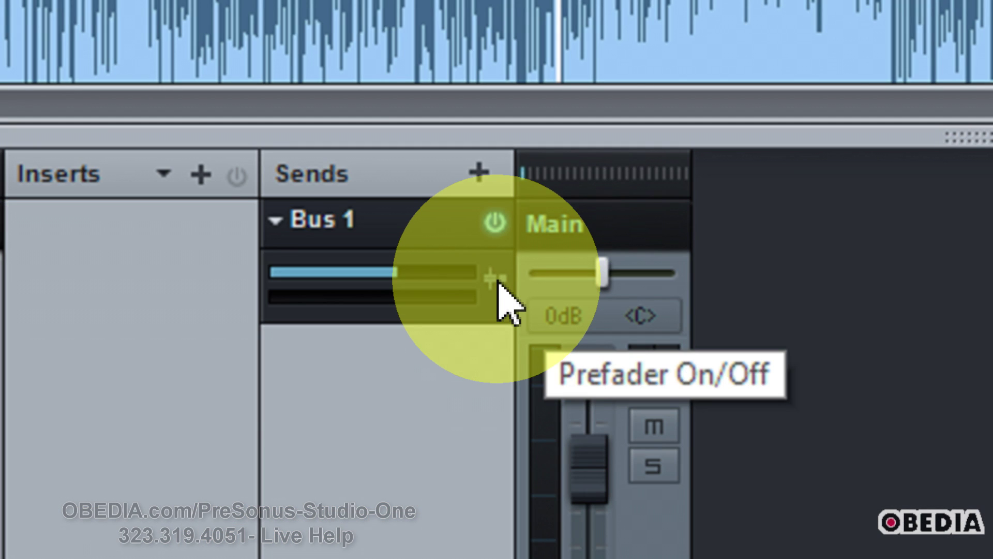
pyautogui.click(497, 279)
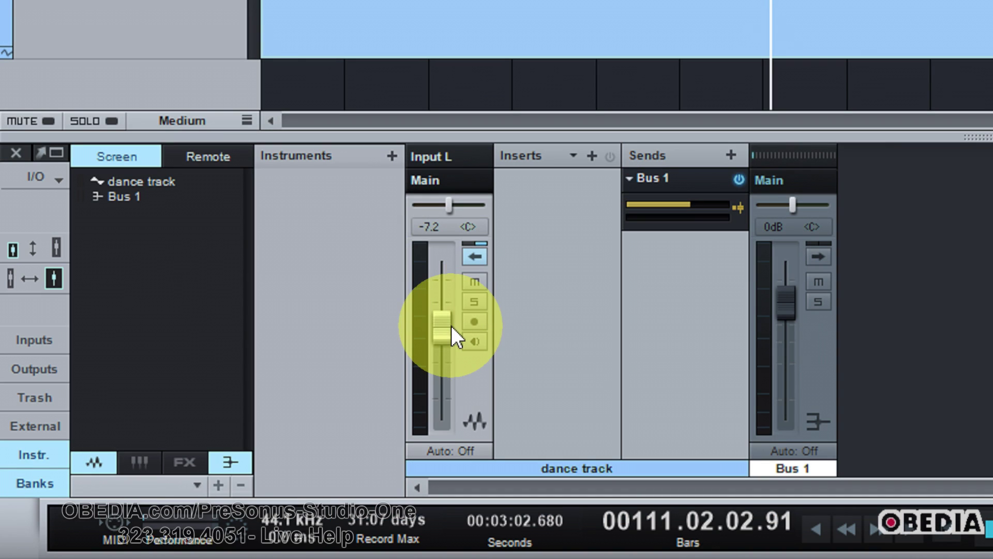
# - Rebalance the mix with the dance track at -9.3 dB, Bus 1 at -0.5 dB and a higher send level to Bus 1
pyautogui.moveTo(58, 438); pyautogui.dragTo(37, 525)
pyautogui.moveTo(438, 370); pyautogui.dragTo(456, 333)
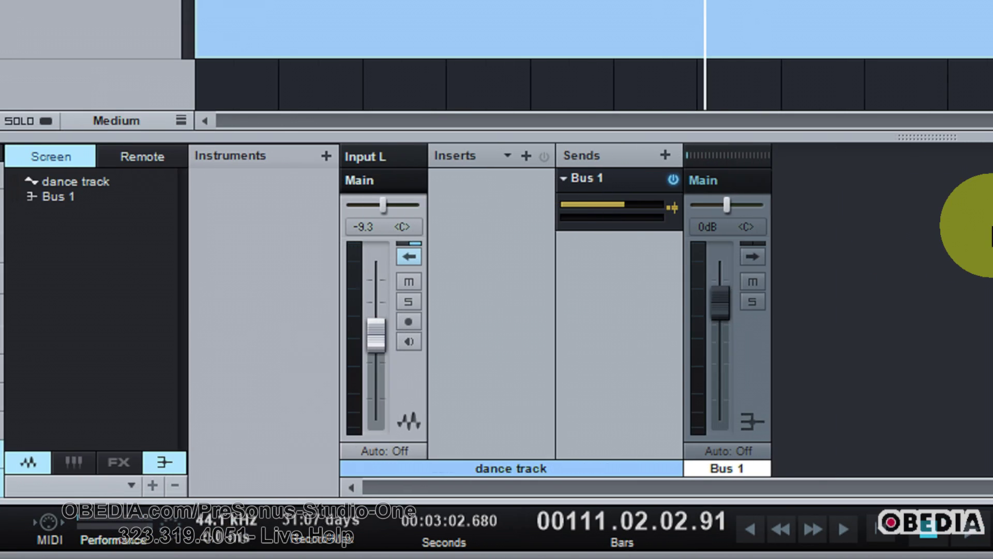
pyautogui.moveTo(669, 306)
pyautogui.mouseDown()
pyautogui.moveTo(659, 303)
pyautogui.moveTo(659, 332)
pyautogui.moveTo(661, 306)
pyautogui.mouseUp()
pyautogui.moveTo(561, 215); pyautogui.dragTo(580, 204)
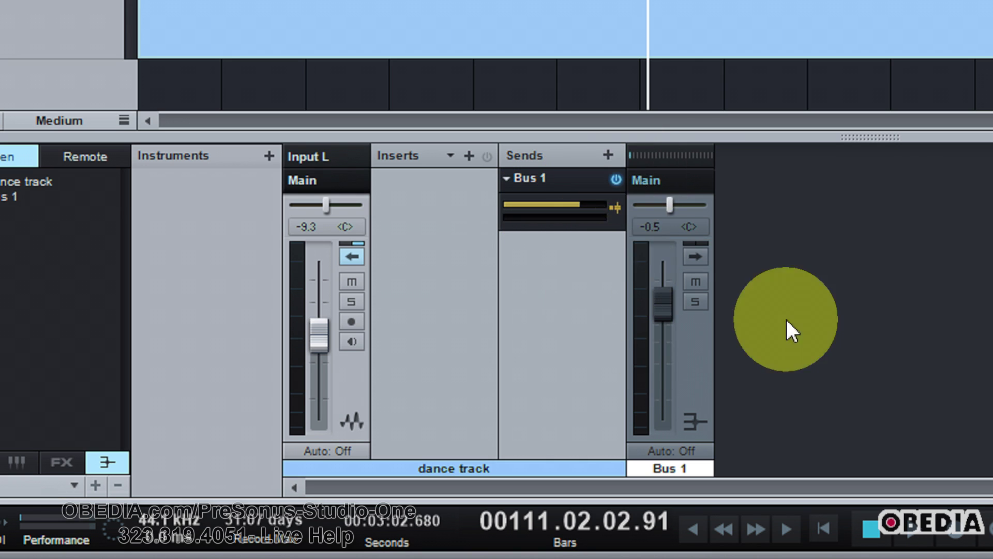